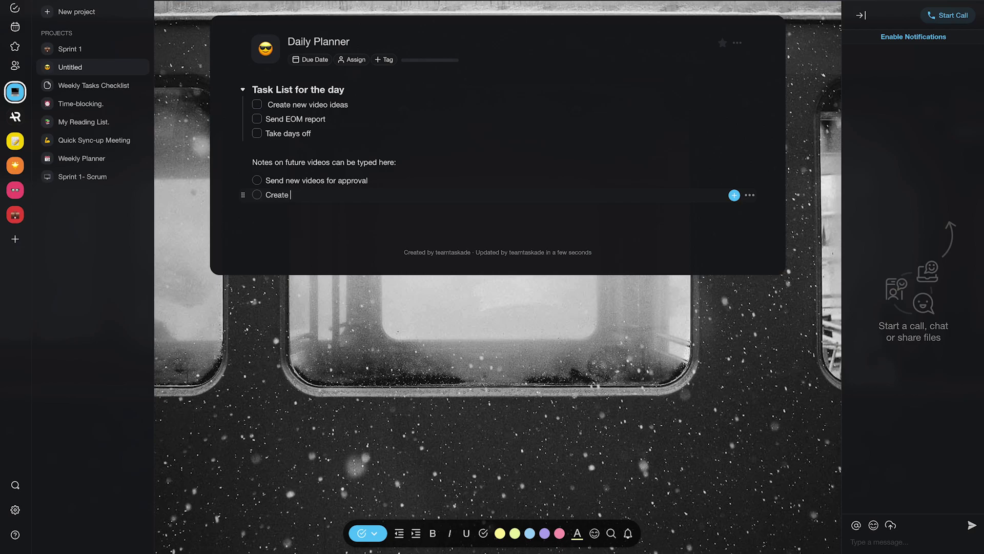
text(a new thumb)
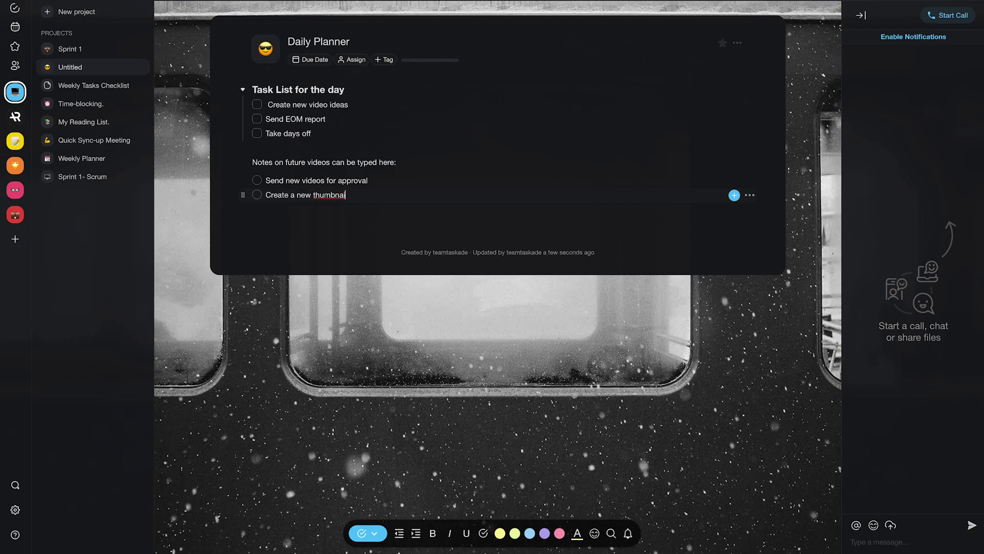
text(nail design')
Add the thumbnail design and future topics circle tasks, then make the next row a numbered item.
key(Return)
text(Write down future)
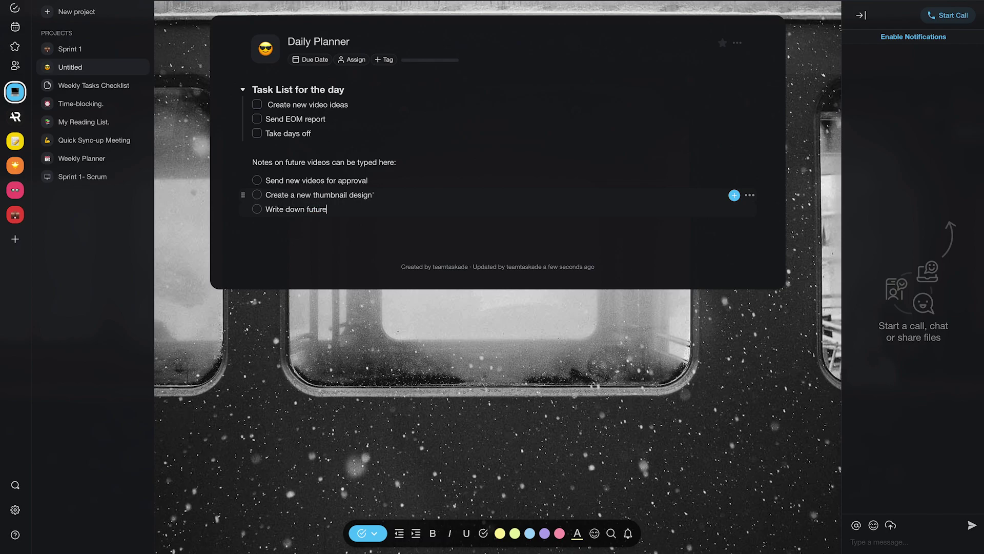
text( interesting topics)
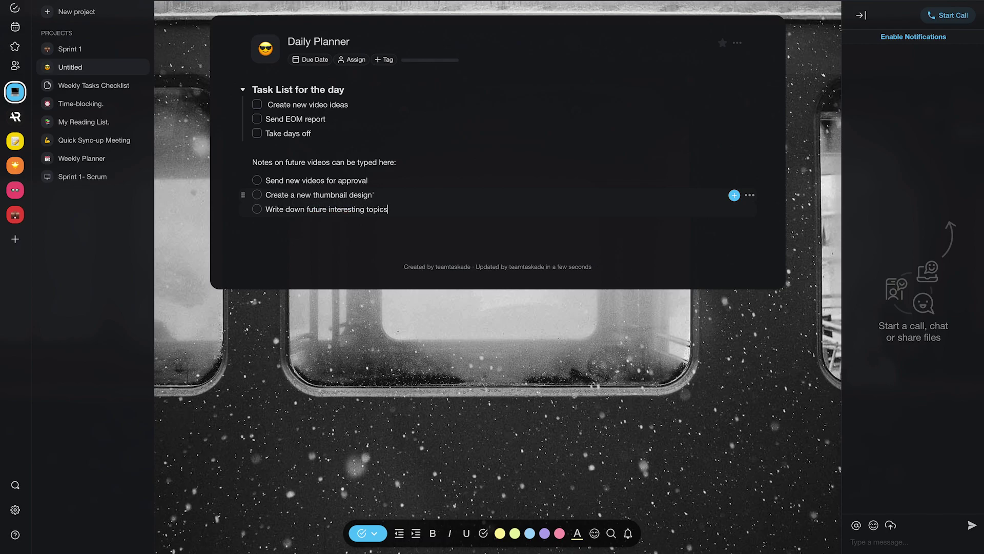
key(Return)
mouse_move(307, 223)
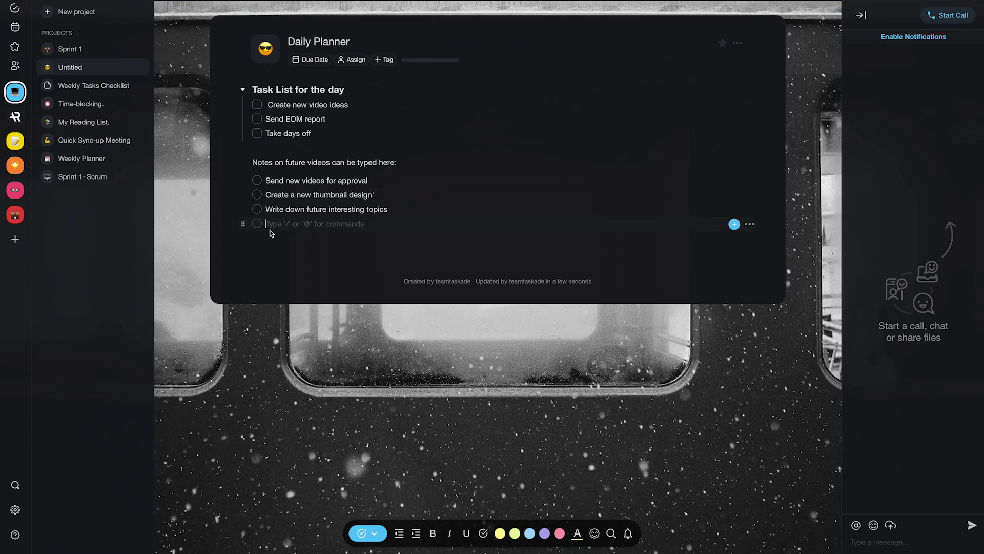
click(735, 224)
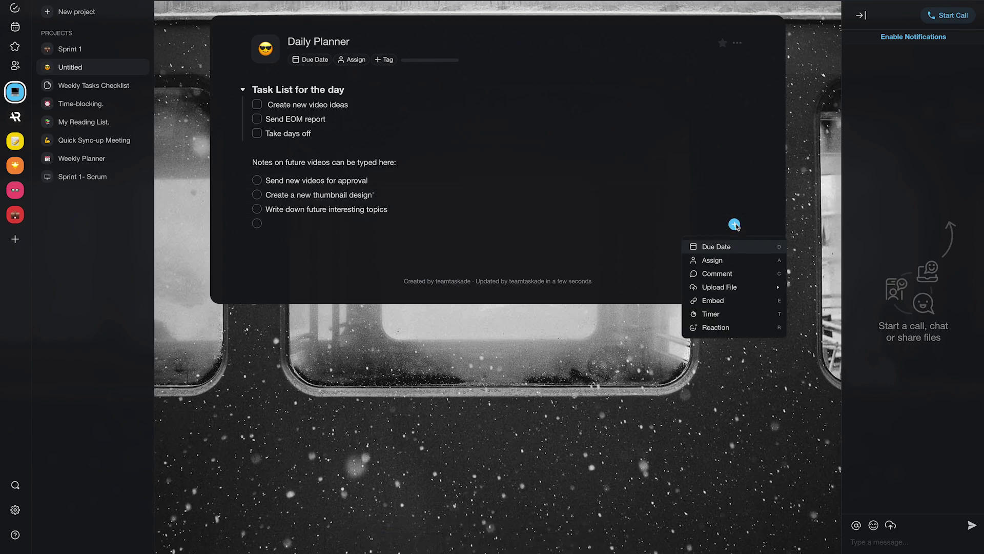
click(739, 223)
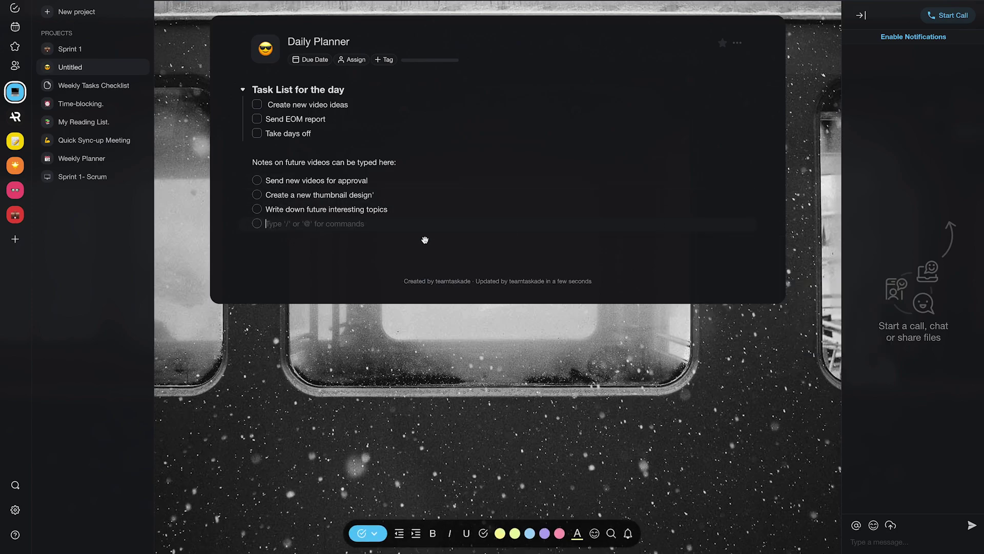
click(373, 533)
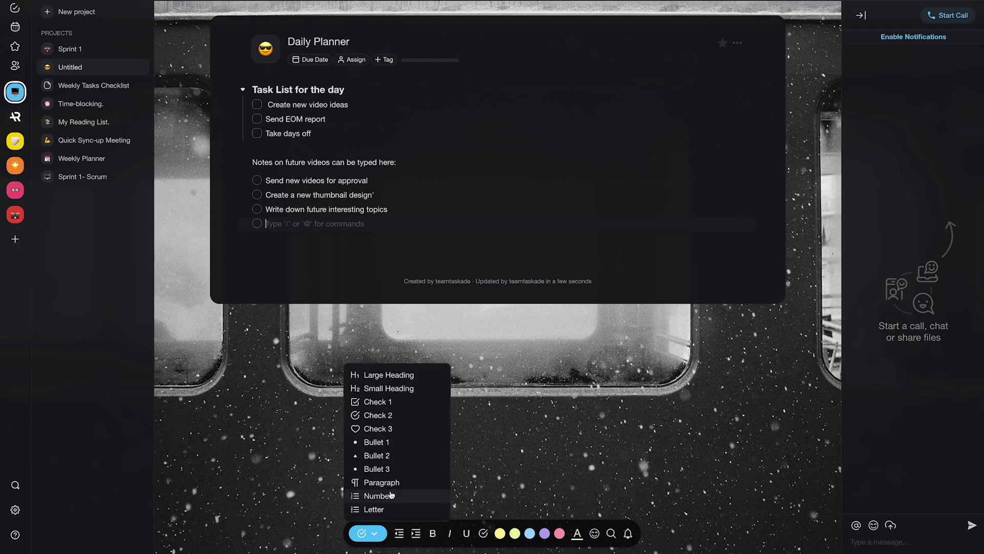
click(392, 497)
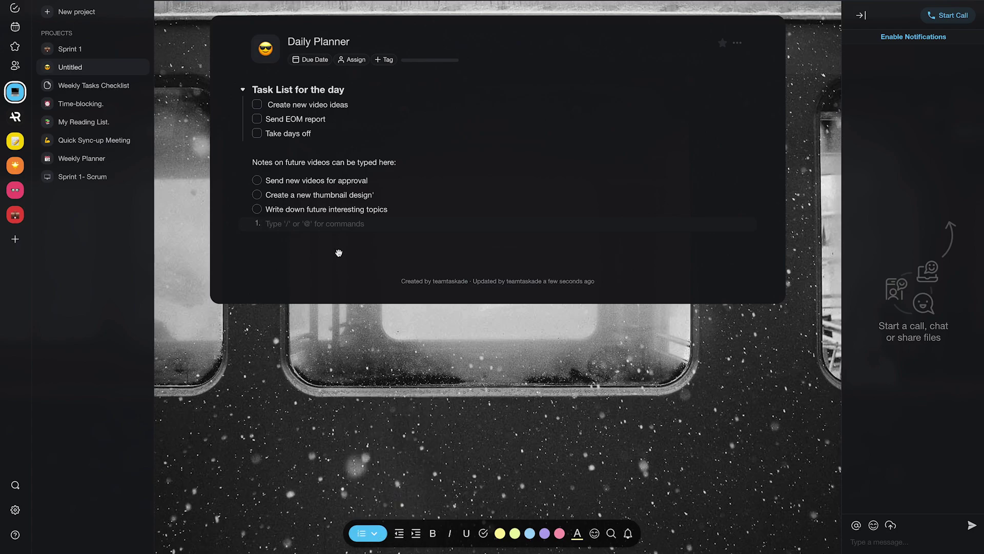
text(Ma)
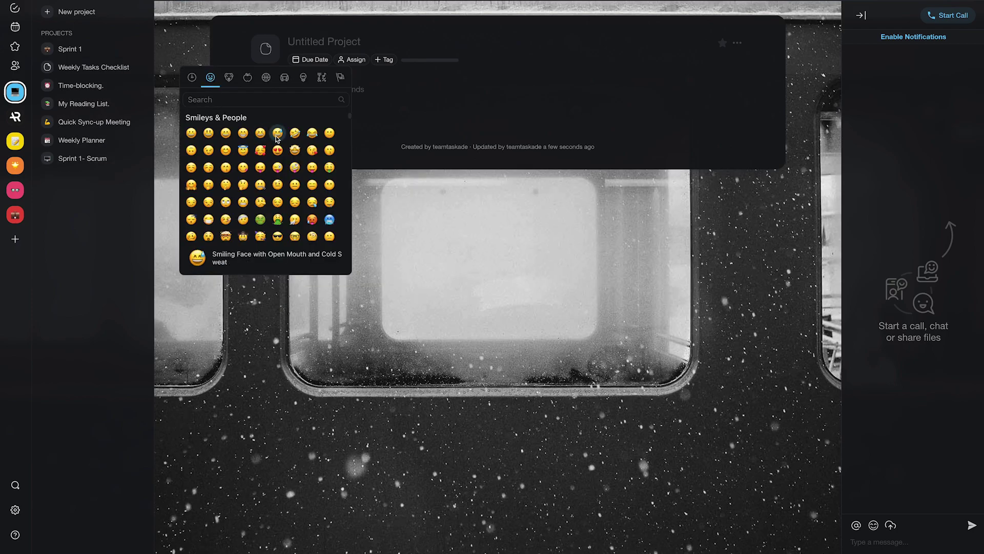
scroll(278, 187, down, 3)
Give the new project a Smiling Face with Sunglasses icon and the title 'Daily Planner'.
click(278, 189)
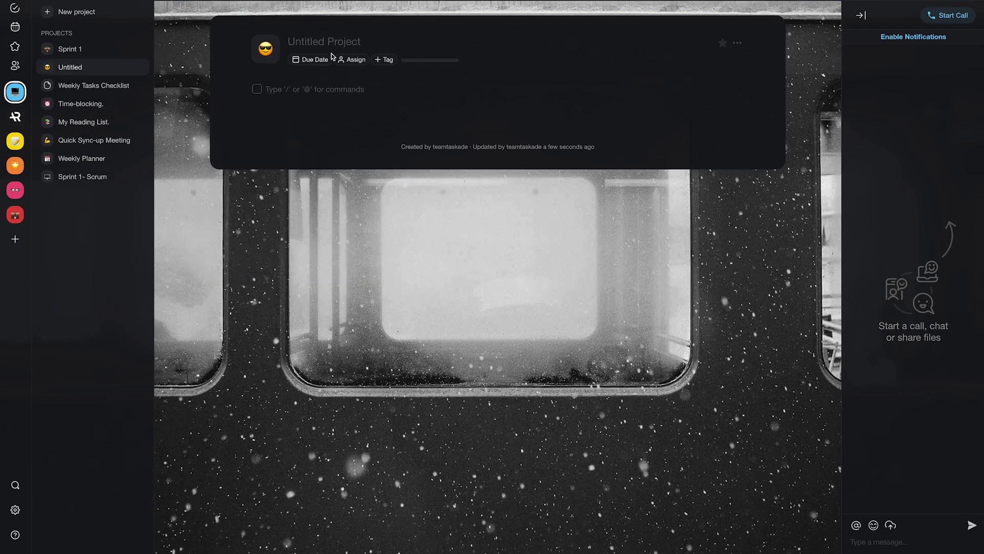
click(331, 41)
text(Dai)
text(ly Planner)
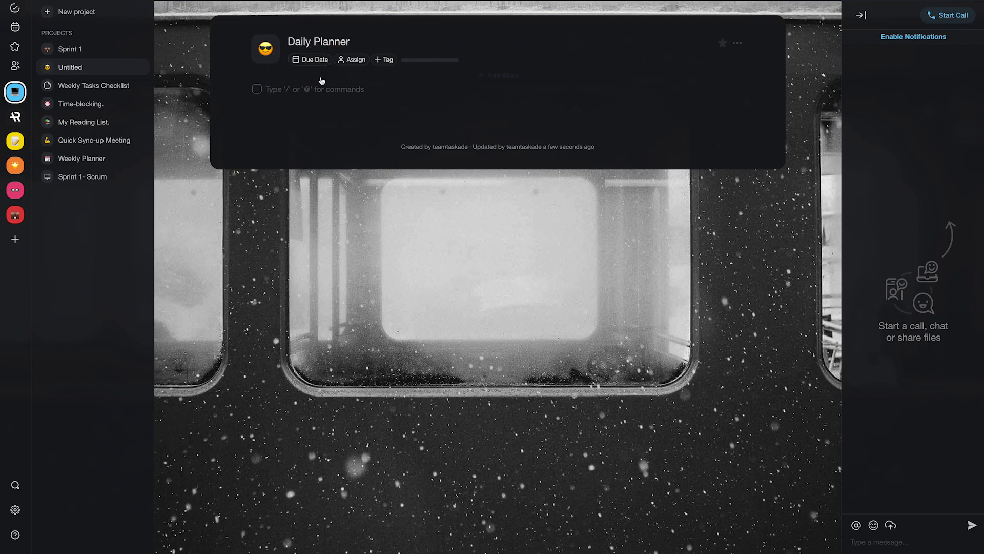
click(315, 93)
Insert a Check 1 checklist block and replace its title with 'Task List for the day'.
click(492, 138)
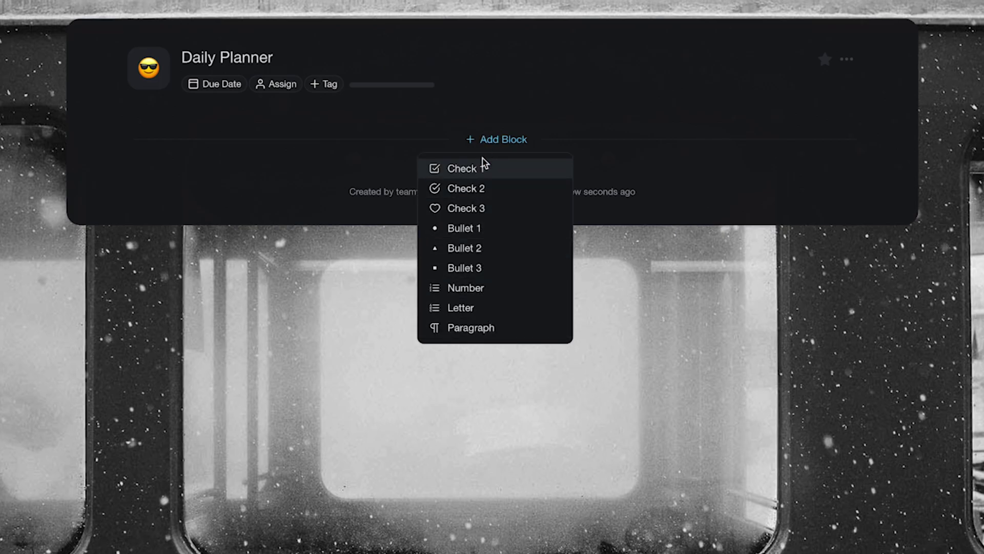
click(479, 175)
drag(202, 129, 110, 130)
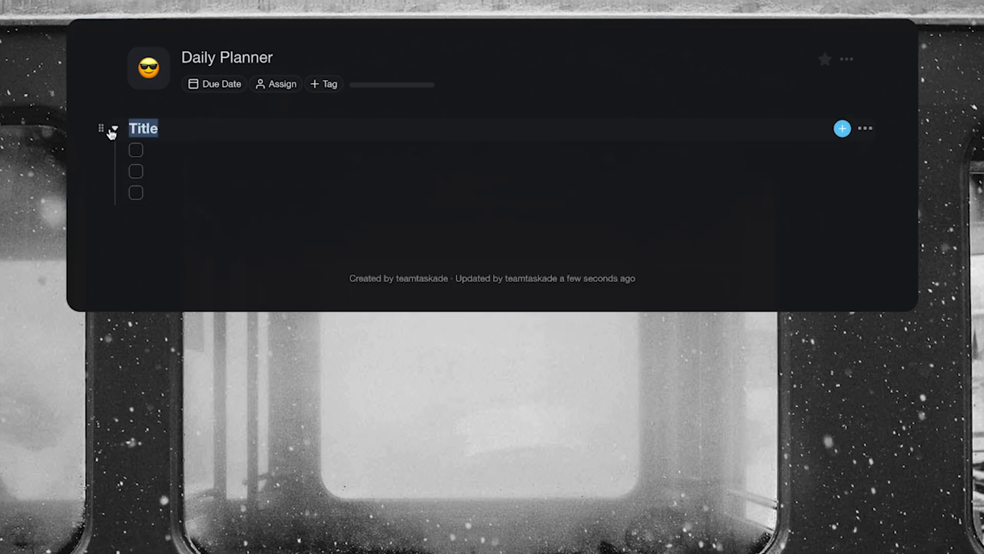
text(Task List for the day)
key(Return)
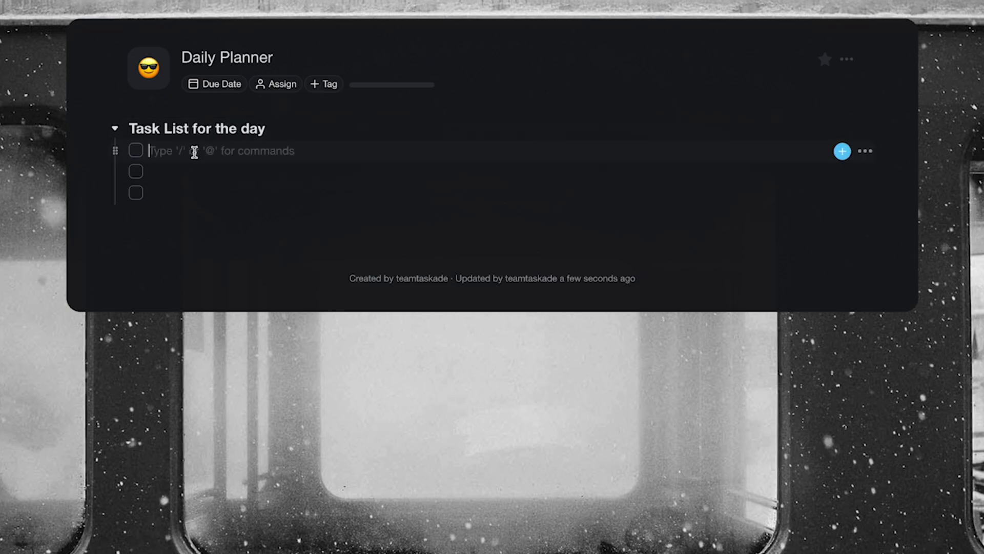
text(Create new video ideas)
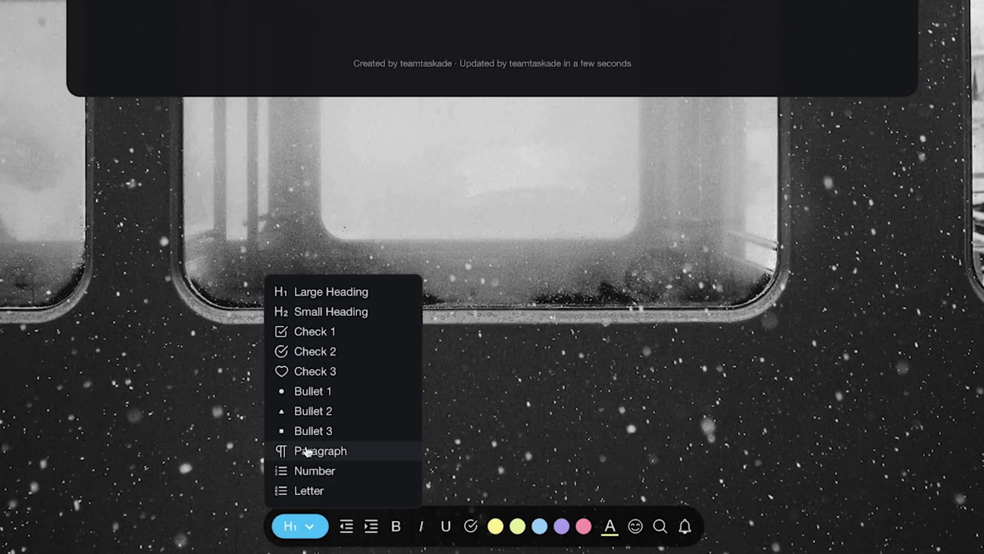
Add the notes paragraph, then the numbered item 'Make sure everything stays organized'.
click(320, 451)
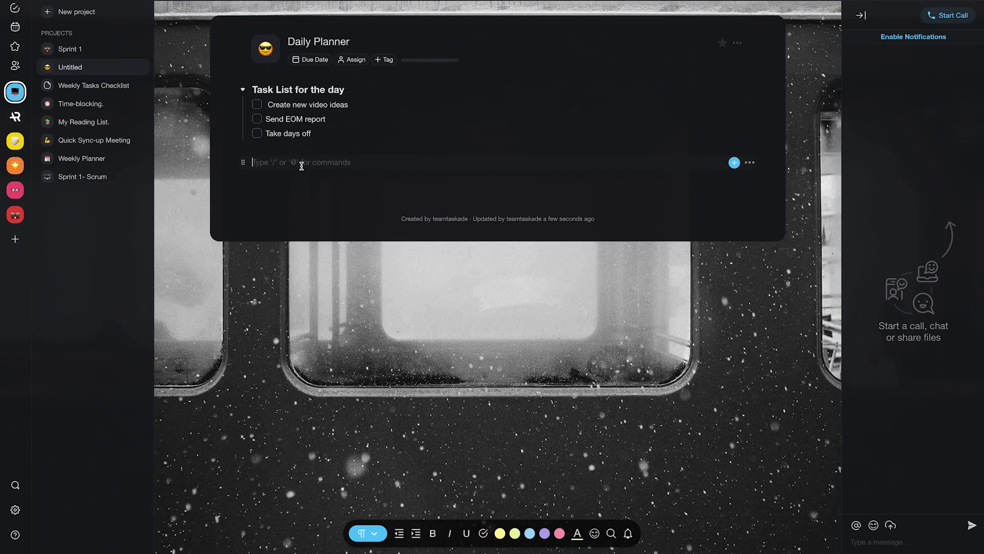
text(Notes on future videos can be typed here:)
key(Return)
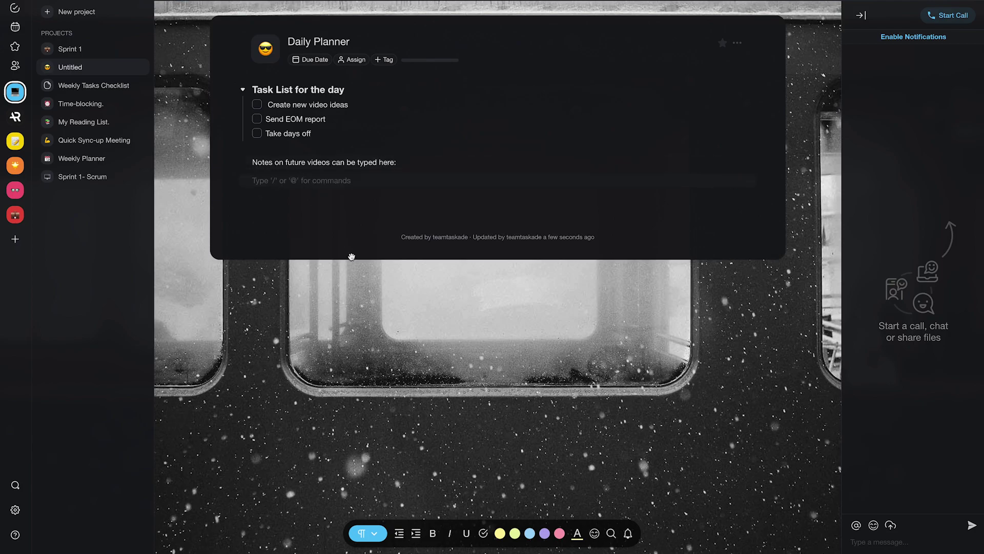
text(Send new videos for approval Create a new thumbnail design' Write down future interesting topics)
click(368, 533)
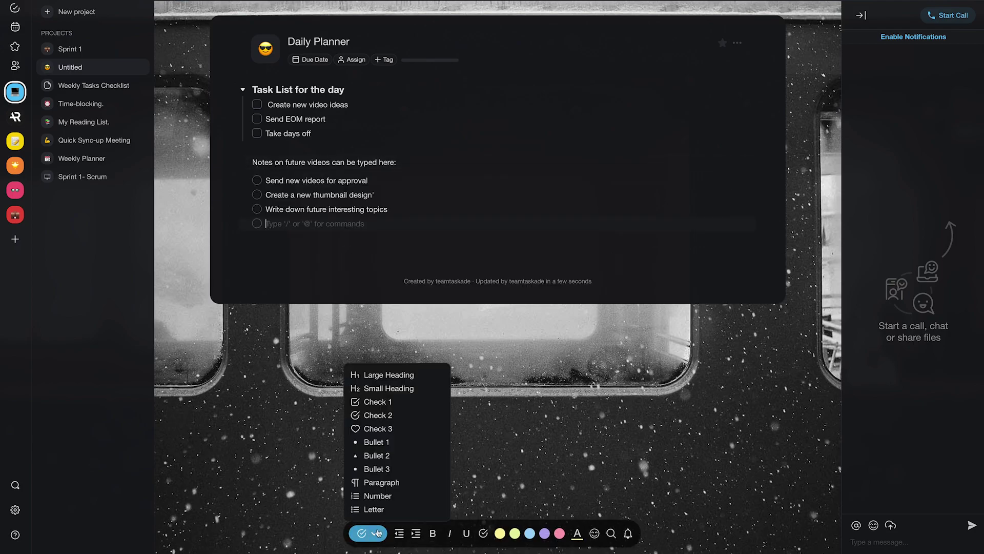
click(391, 496)
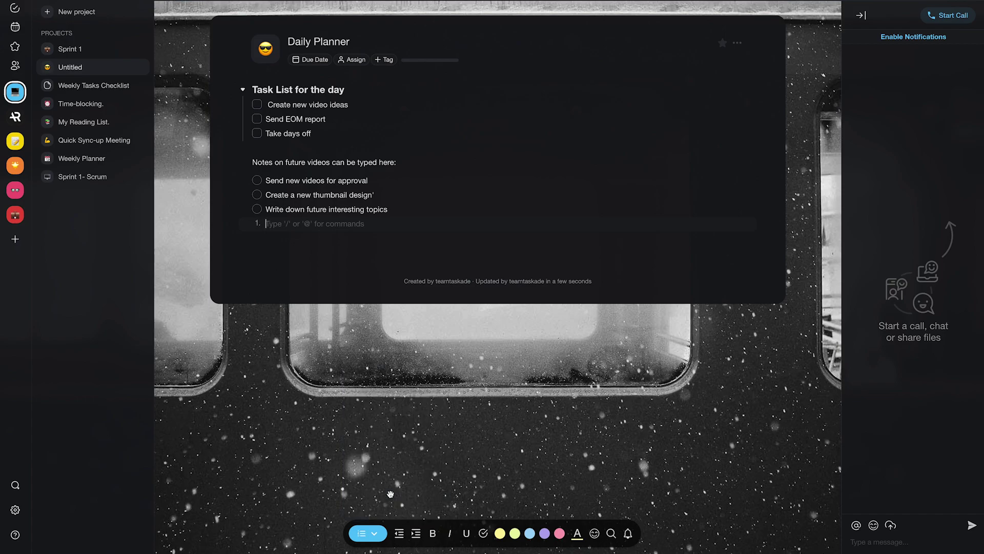
text(Make)
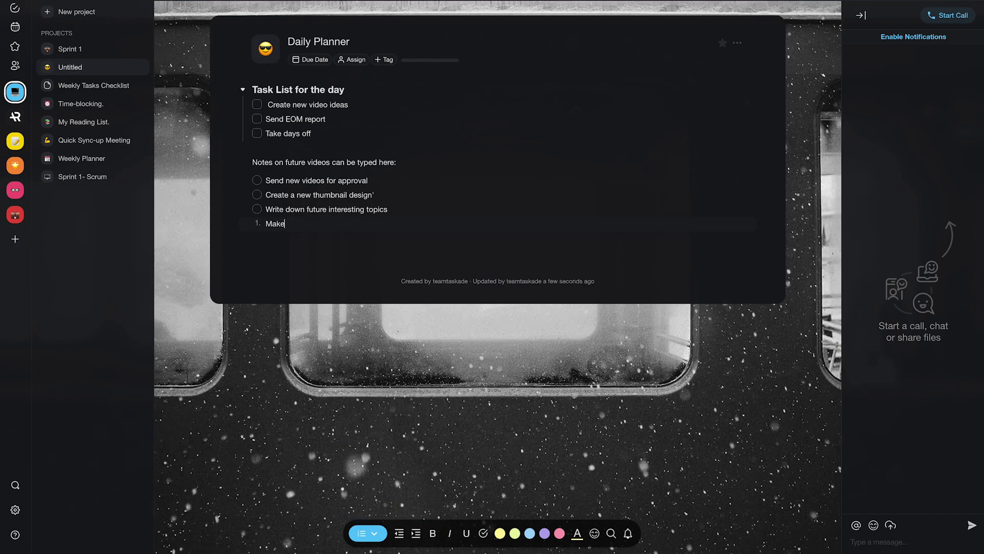
text( sure everything stays organized)
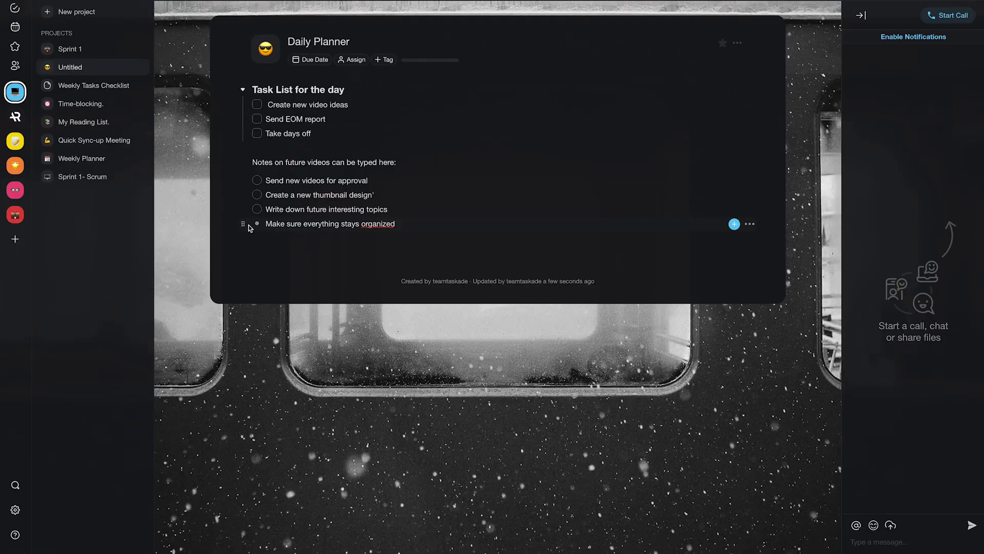
Make the last item a Small Heading and correct 'organized' to 'organised'.
click(370, 534)
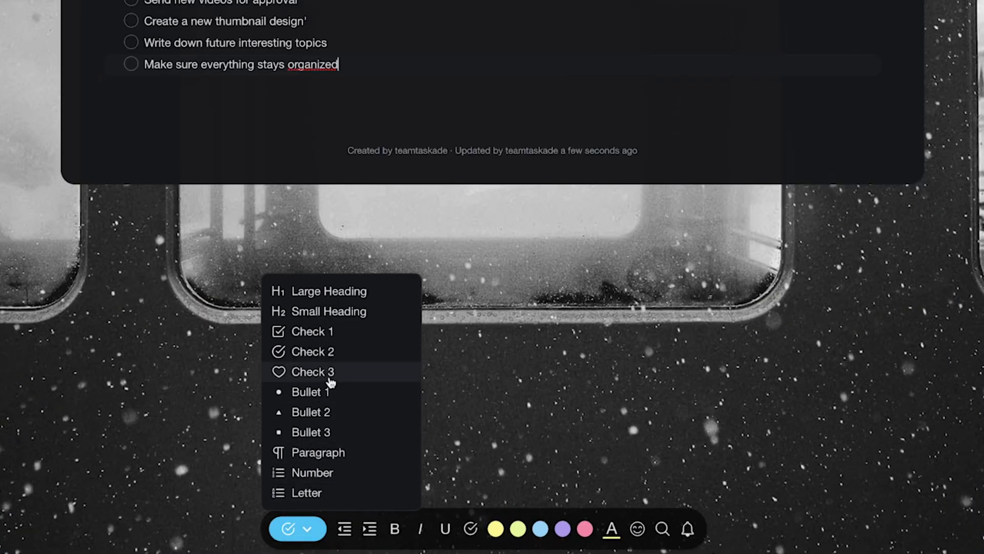
click(326, 311)
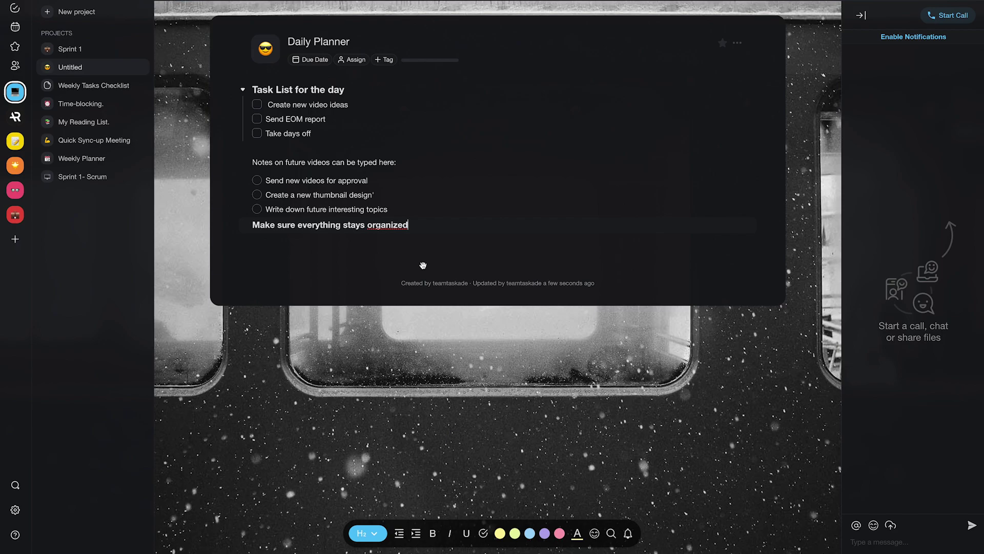
mouse_move(492, 225)
right_click(385, 225)
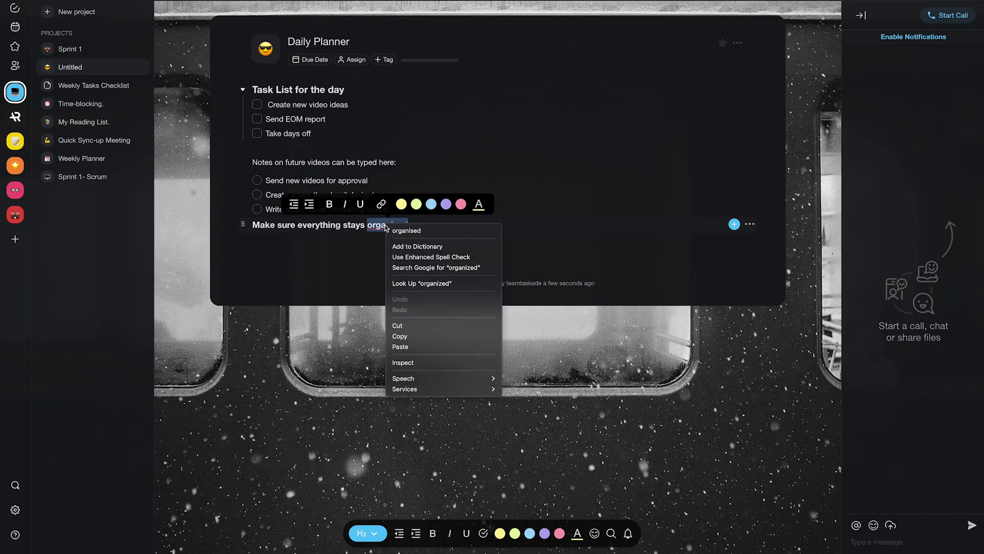
click(415, 232)
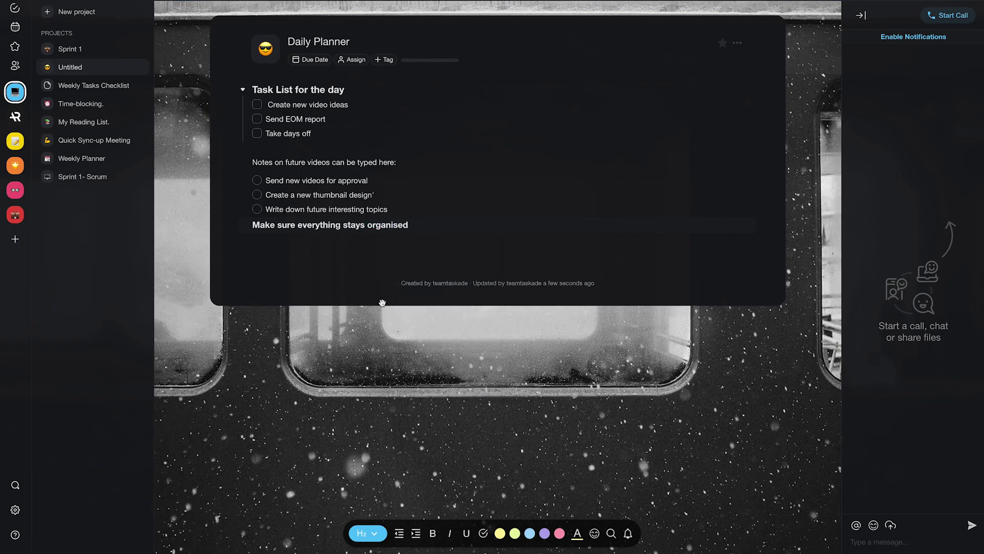
Hide the projects sidebar and chat panel, then indent and outdent the last item.
click(145, 12)
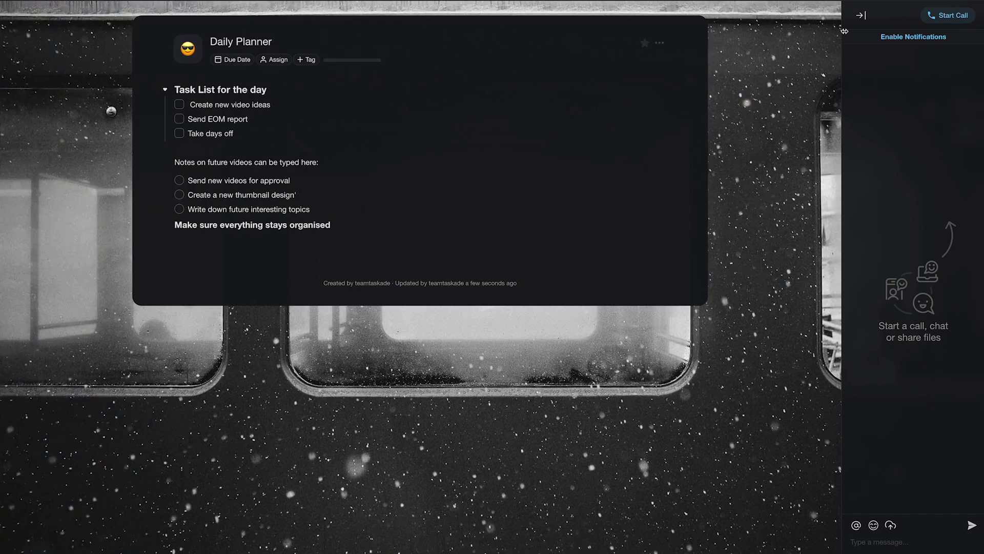
click(860, 15)
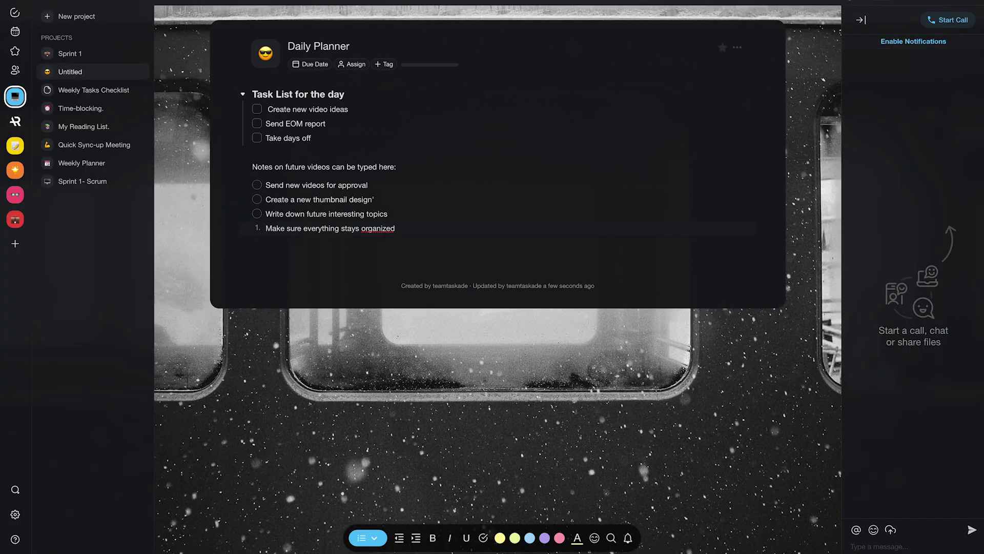
key(Tab)
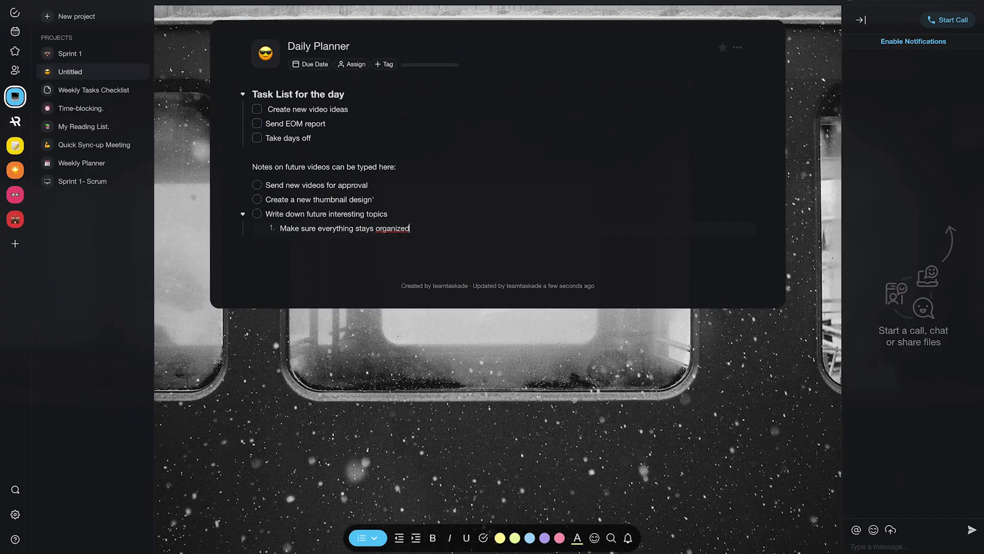
key(shift+Tab)
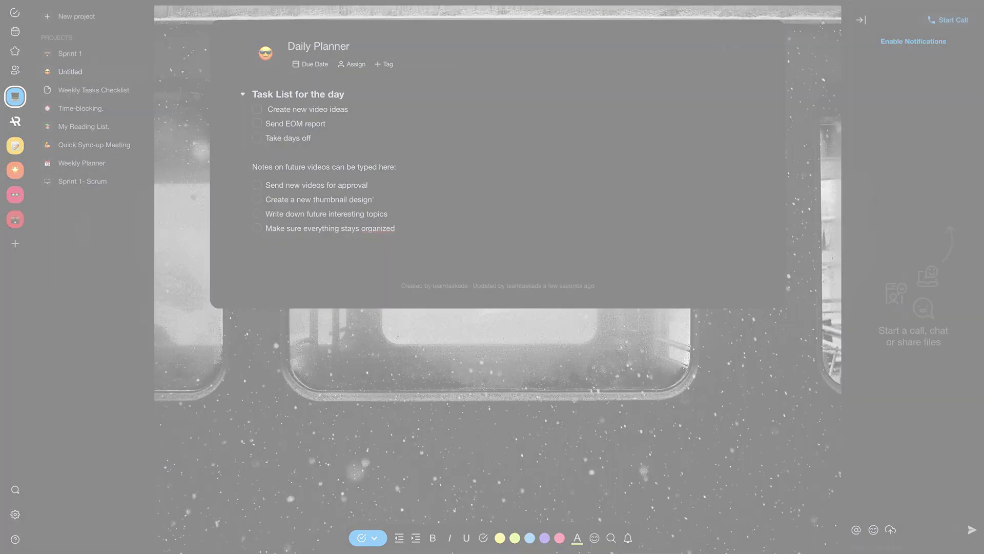